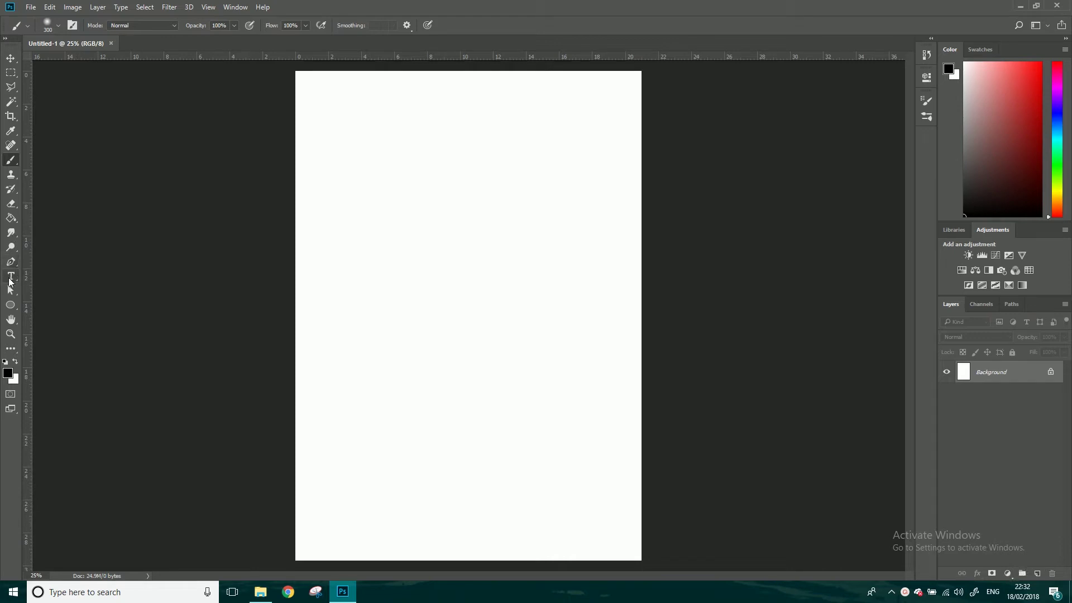
# Step: Add a point text layer reading 'TEXT GOES HERE' near the page's top left
pyautogui.click(13, 277)
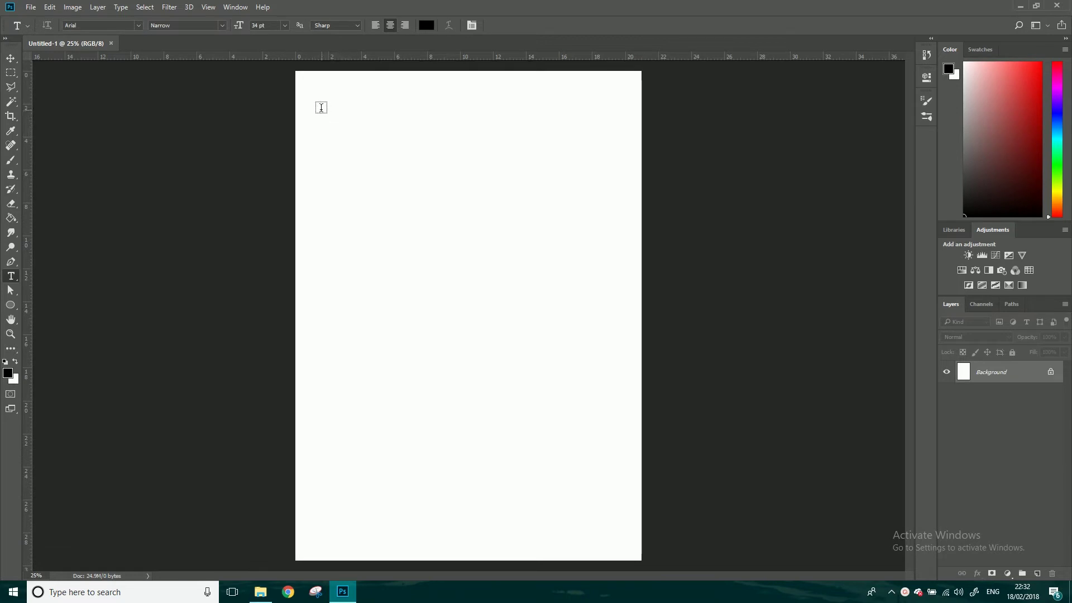
pyautogui.moveTo(324, 102); pyautogui.dragTo(656, 259)
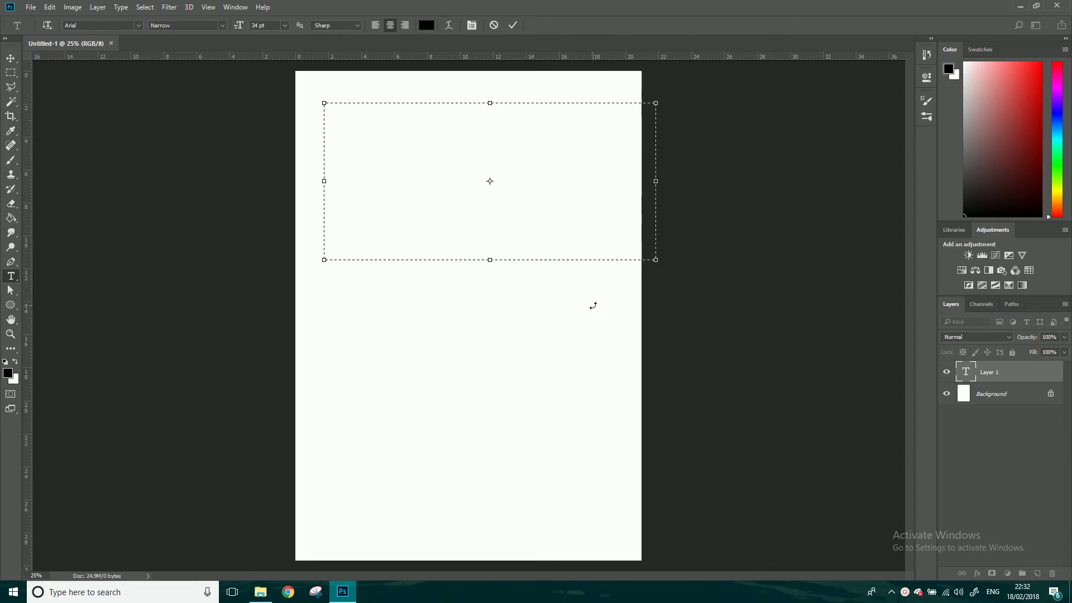
pyautogui.moveTo(999, 373); pyautogui.dragTo(1053, 573)
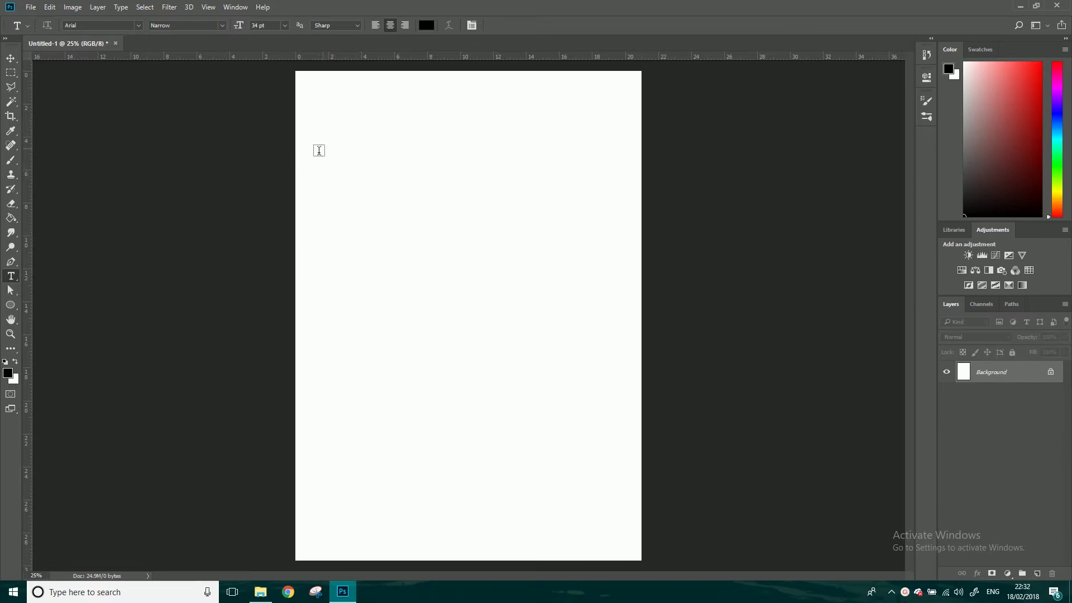
pyautogui.click(326, 126)
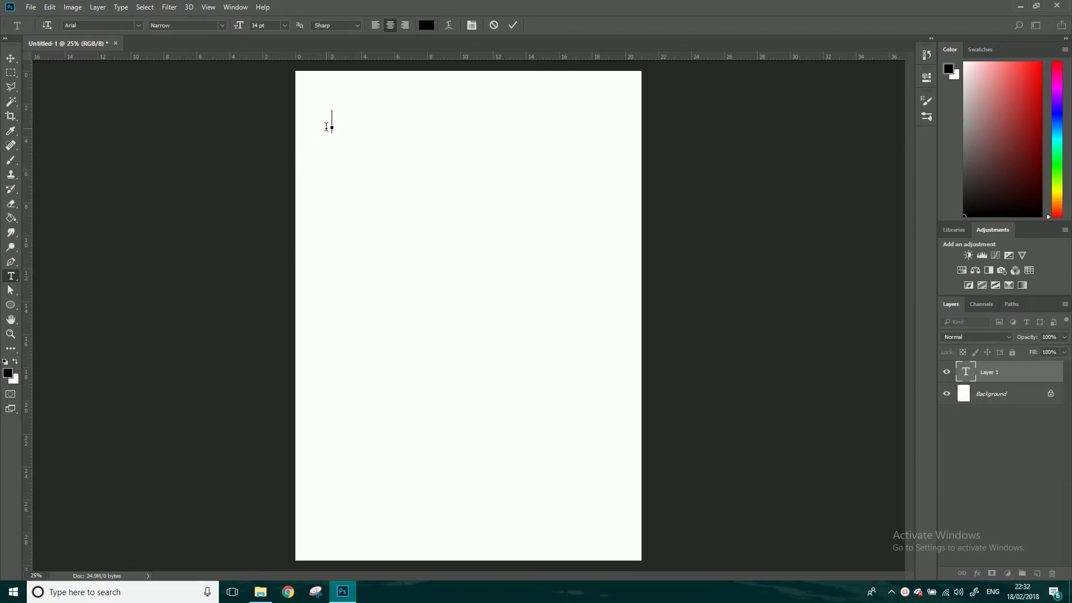
pyautogui.write('TEXT GOE')
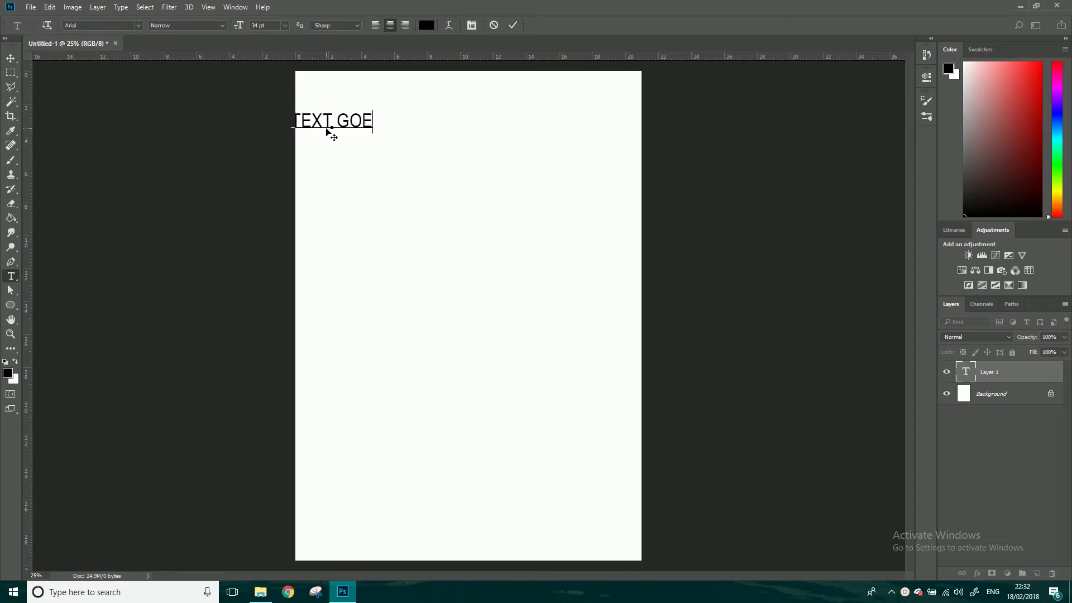
pyautogui.write('S HERERE')
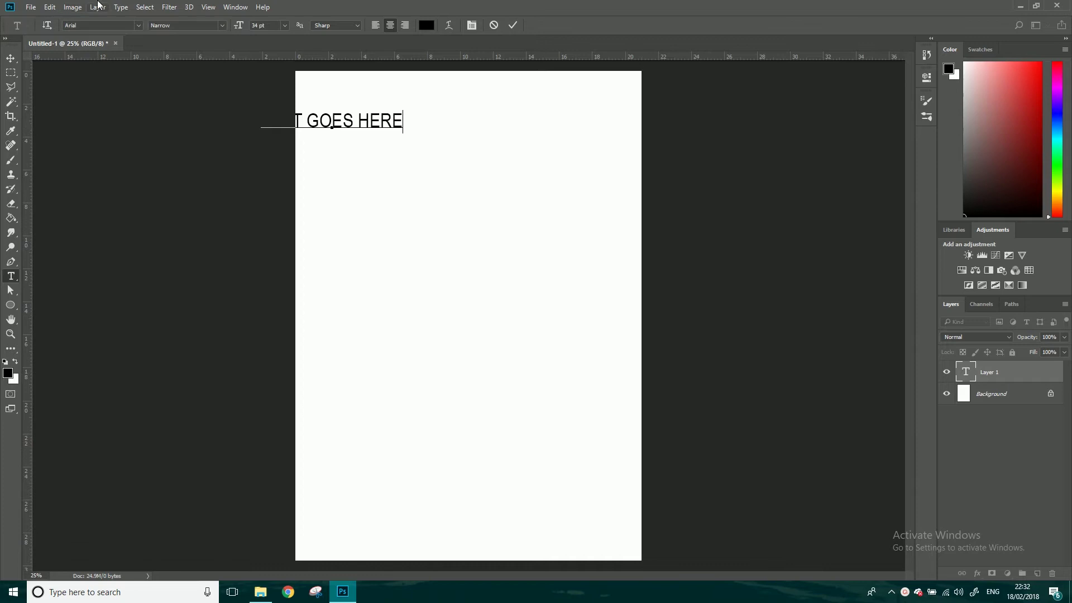
# Step: Move the TEXT GOES HERE headline fully onto the page near the top centre
pyautogui.click(11, 58)
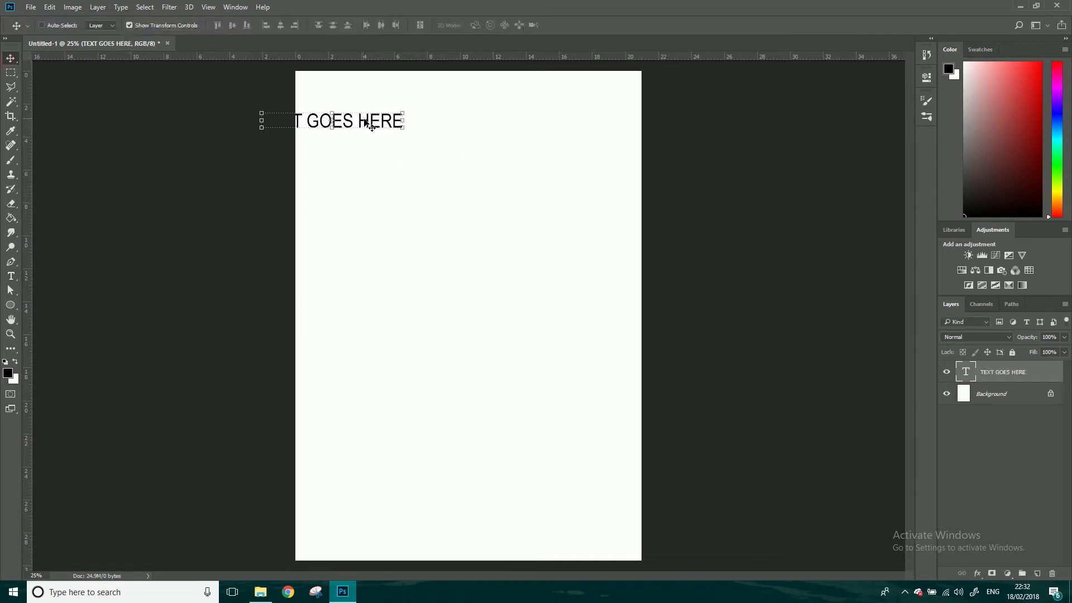
pyautogui.moveTo(371, 120); pyautogui.dragTo(486, 175)
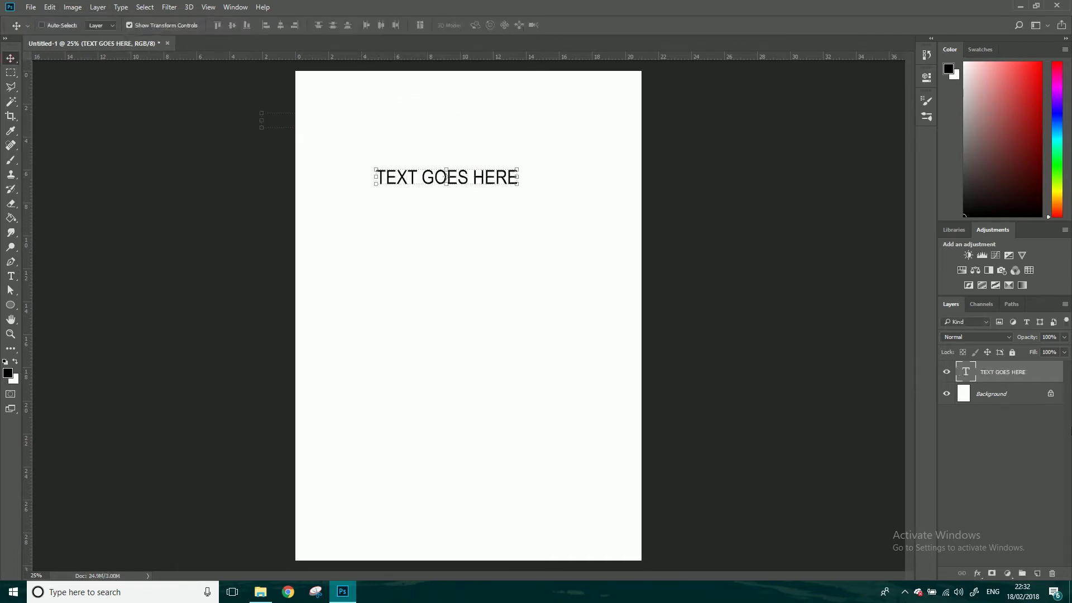
pyautogui.click(947, 372)
pyautogui.click(946, 374)
# Step: Brush a black loop on a new layer, then delete that layer
pyautogui.click(1037, 573)
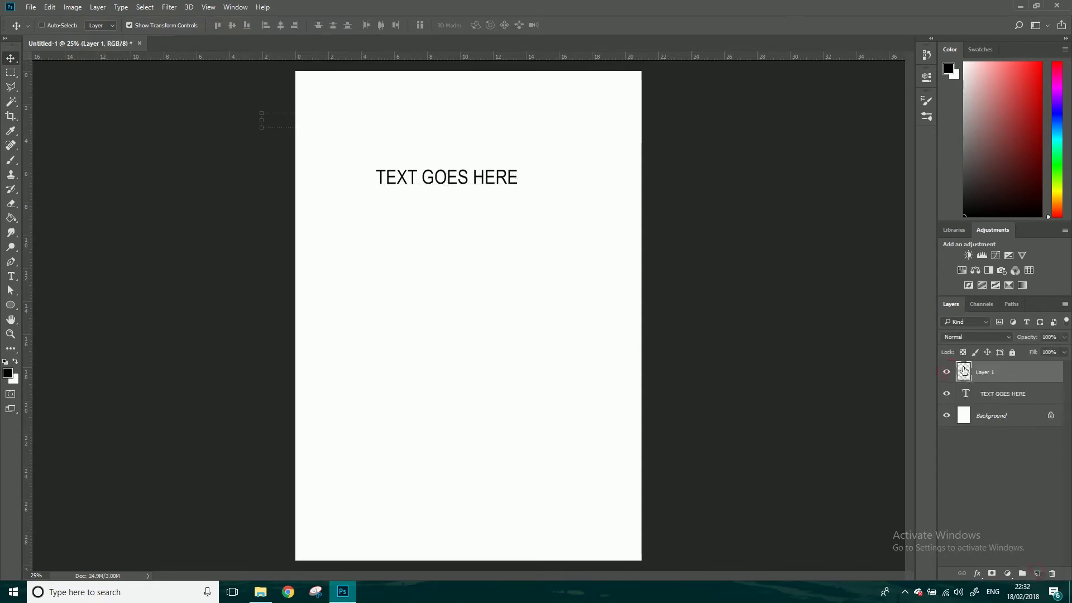
pyautogui.press('b')
pyautogui.moveTo(402, 365)
pyautogui.mouseDown()
pyautogui.moveTo(365, 314)
pyautogui.moveTo(383, 260)
pyautogui.moveTo(475, 164)
pyautogui.moveTo(378, 417)
pyautogui.moveTo(590, 453)
pyautogui.moveTo(475, 194)
pyautogui.moveTo(469, 231)
pyautogui.moveTo(415, 265)
pyautogui.moveTo(394, 266)
pyautogui.moveTo(362, 242)
pyautogui.moveTo(352, 196)
pyautogui.moveTo(367, 169)
pyautogui.moveTo(422, 144)
pyautogui.moveTo(501, 177)
pyautogui.moveTo(529, 213)
pyautogui.moveTo(534, 265)
pyautogui.moveTo(484, 359)
pyautogui.moveTo(399, 417)
pyautogui.mouseUp()
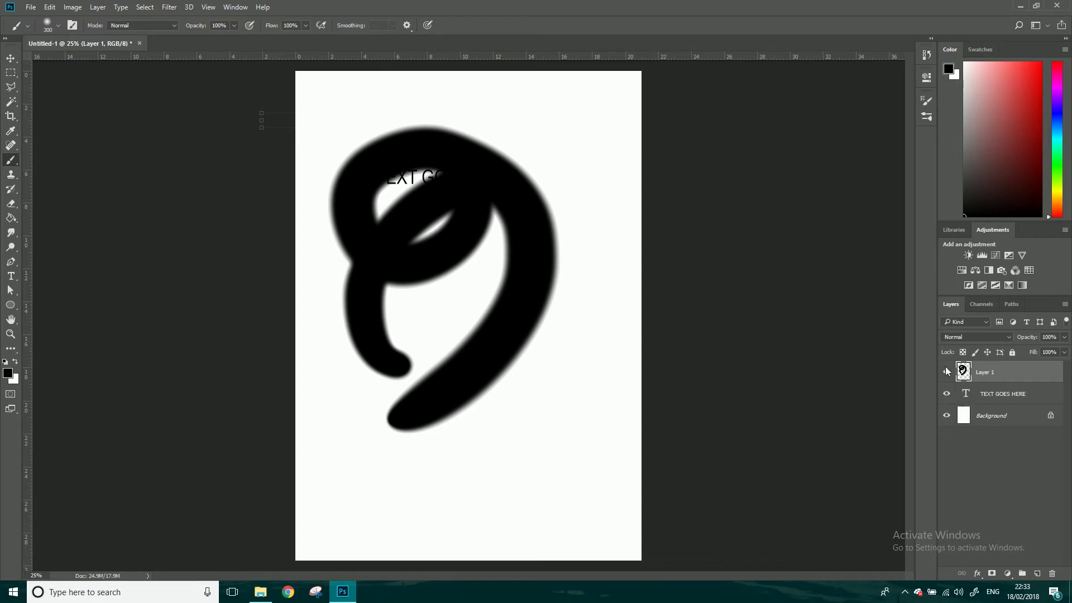
pyautogui.moveTo(1008, 383)
pyautogui.mouseDown()
pyautogui.moveTo(1011, 499)
pyautogui.moveTo(1052, 573)
pyautogui.mouseUp()
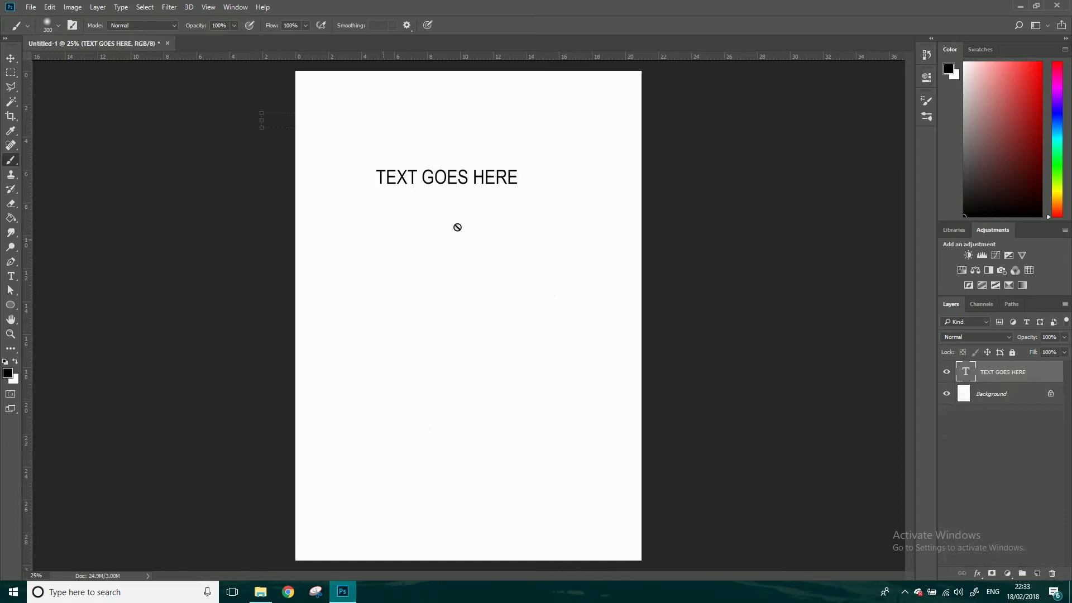
# Step: Select the headline text and set its size to 72 pt
pyautogui.click(11, 276)
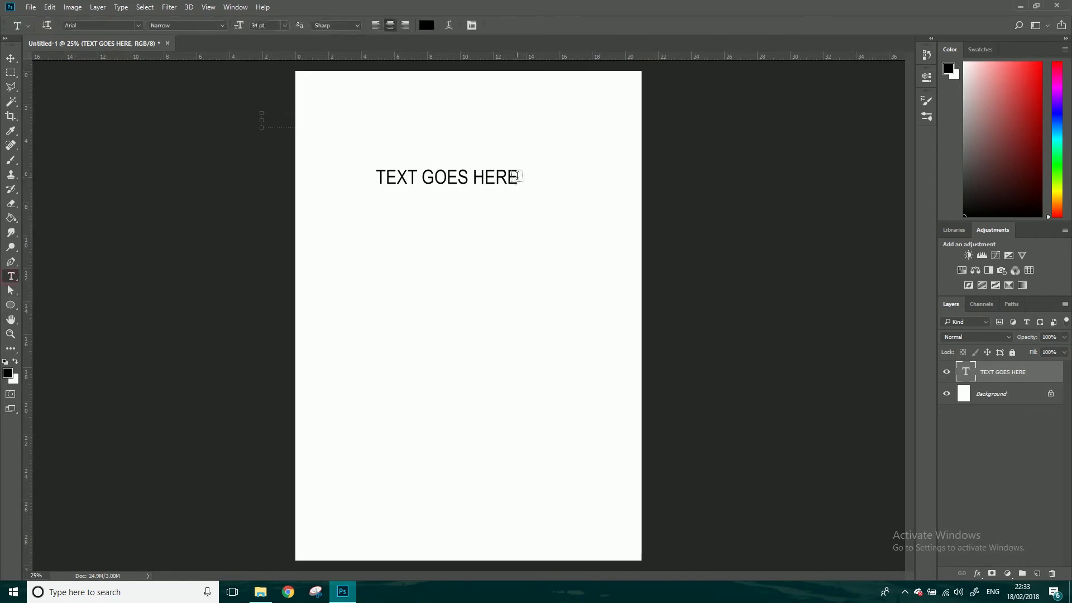
pyautogui.moveTo(515, 177); pyautogui.dragTo(359, 179)
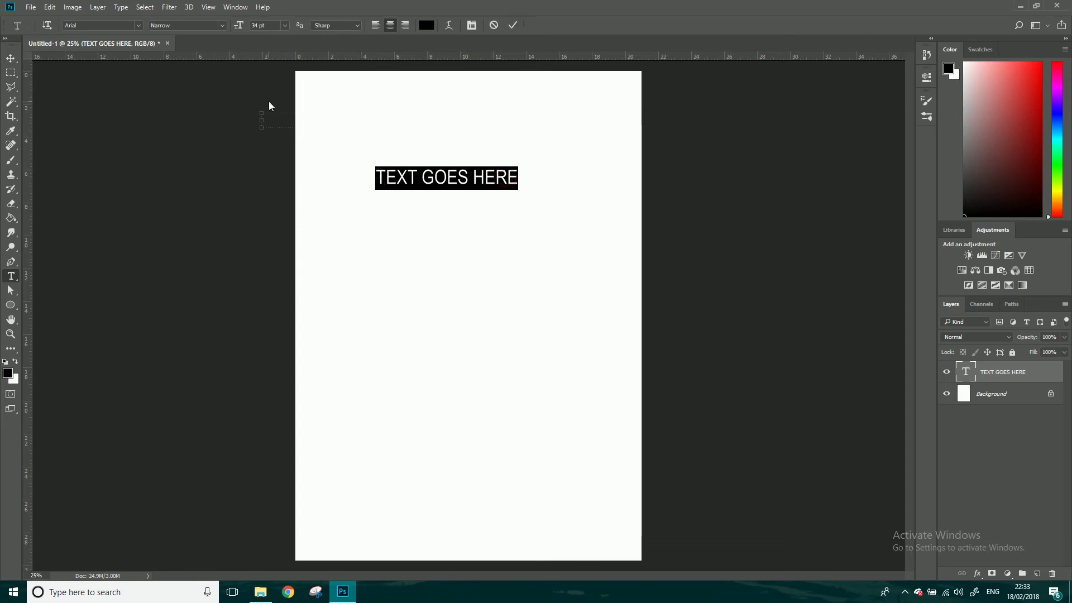
pyautogui.click(283, 25)
pyautogui.click(277, 226)
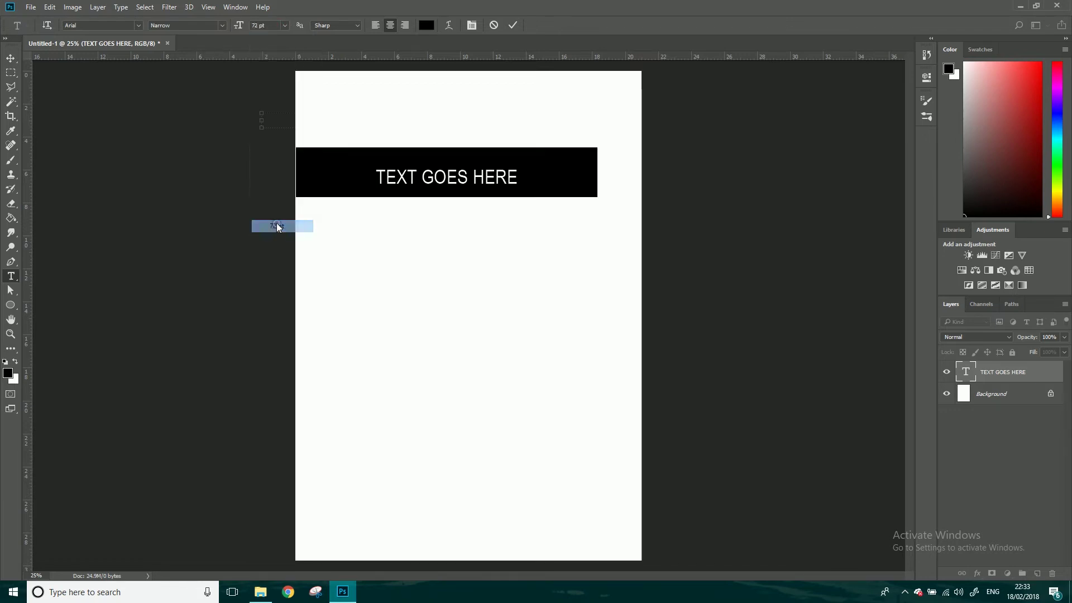
# Step: Change the headline font to Eras Medium ITC, Regular
pyautogui.click(187, 25)
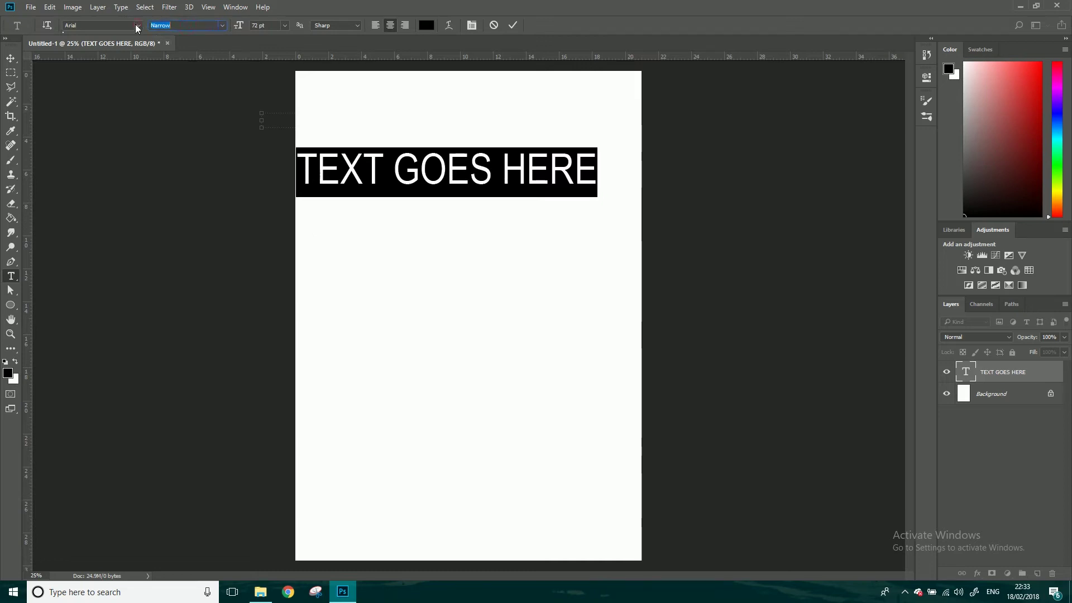
pyautogui.click(136, 25)
pyautogui.click(135, 25)
pyautogui.click(136, 26)
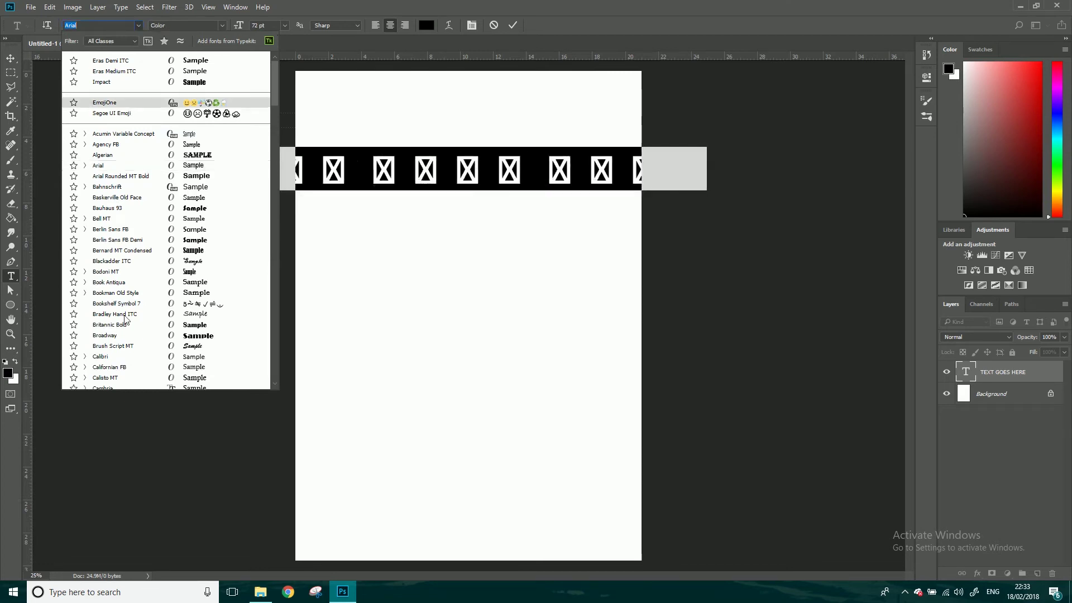
pyautogui.click(90, 24)
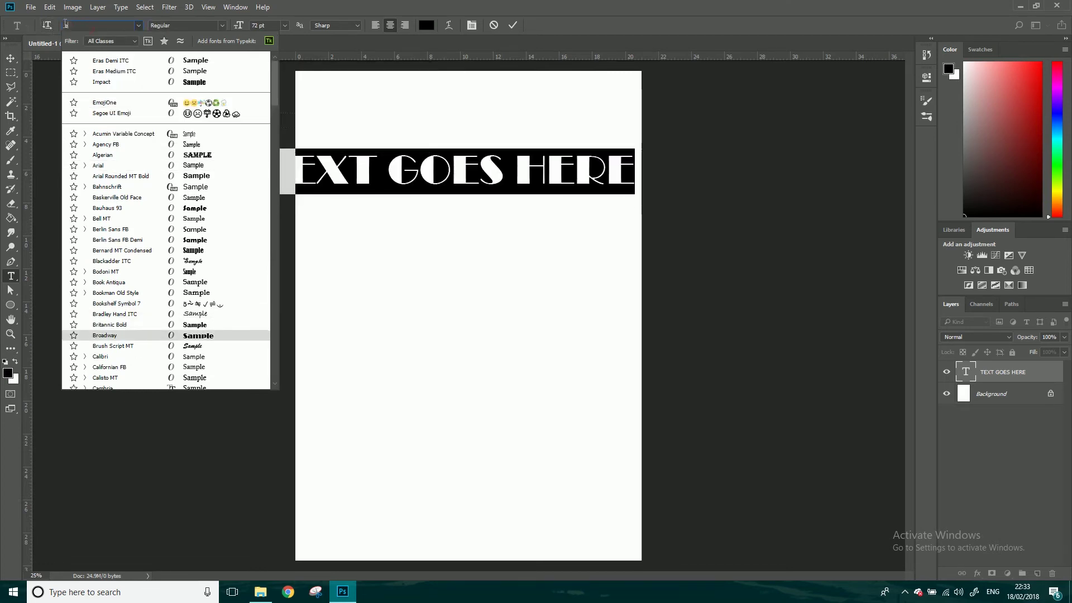
pyautogui.write('eras')
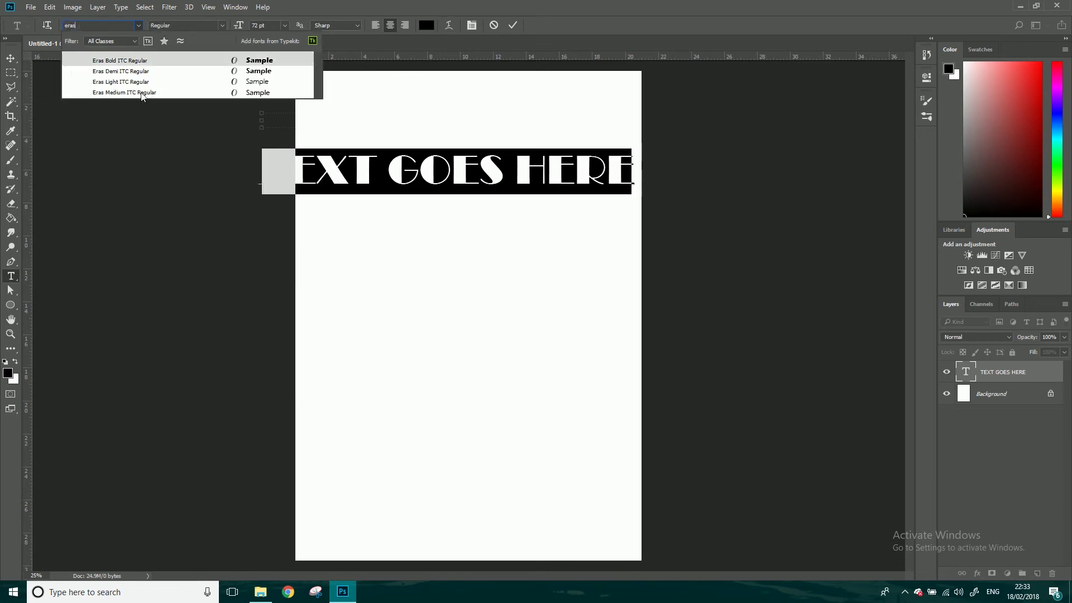
pyautogui.click(152, 92)
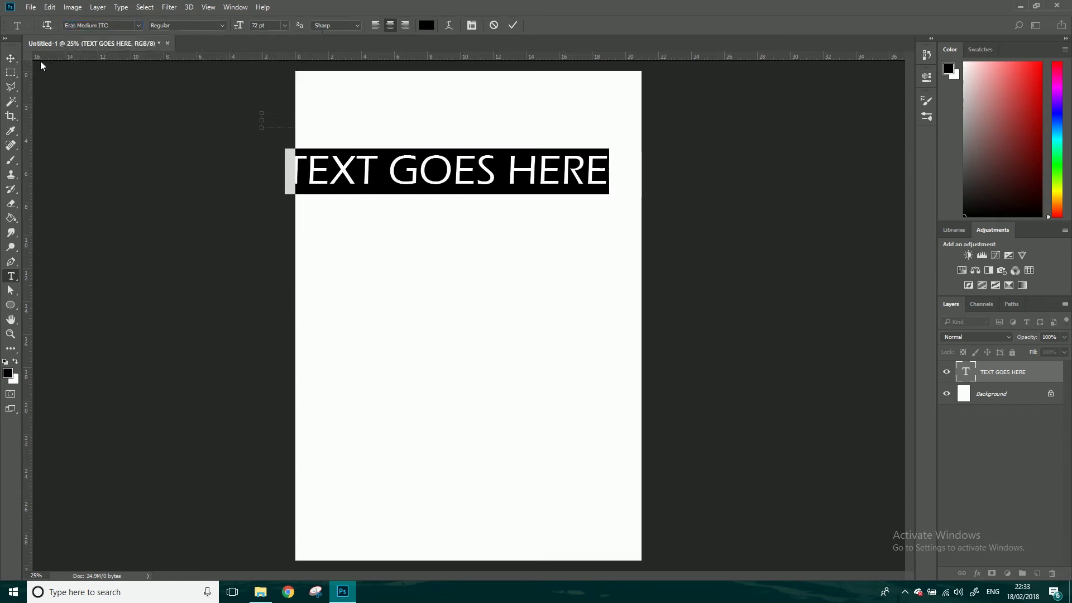
# Step: Left-align the headline, keeping Regular, and move it fully onto the page
pyautogui.click(221, 26)
pyautogui.click(168, 28)
pyautogui.click(374, 25)
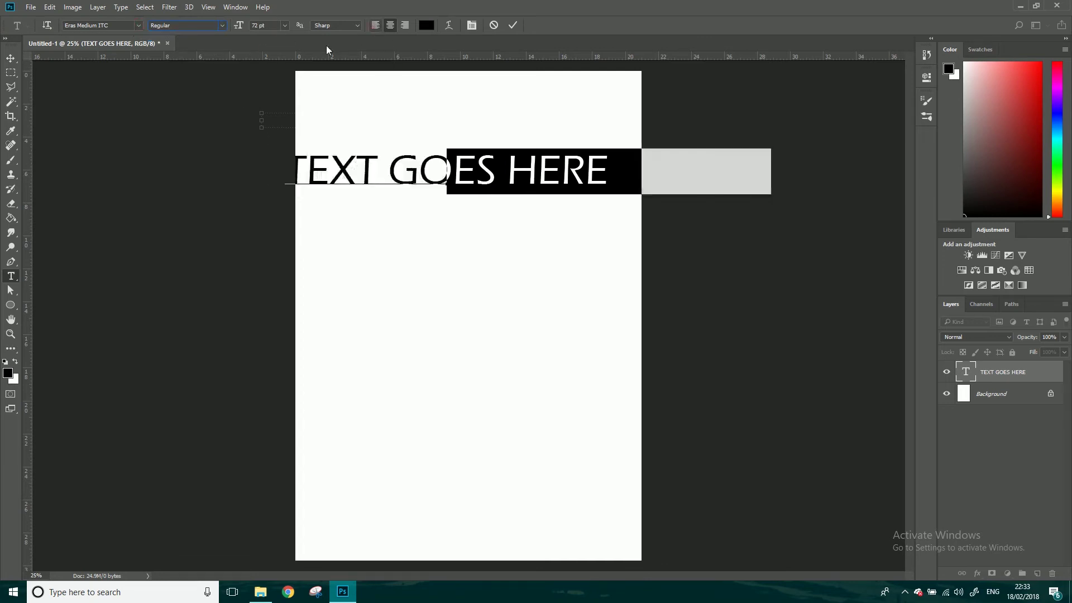
pyautogui.click(10, 59)
pyautogui.moveTo(500, 170); pyautogui.dragTo(367, 138)
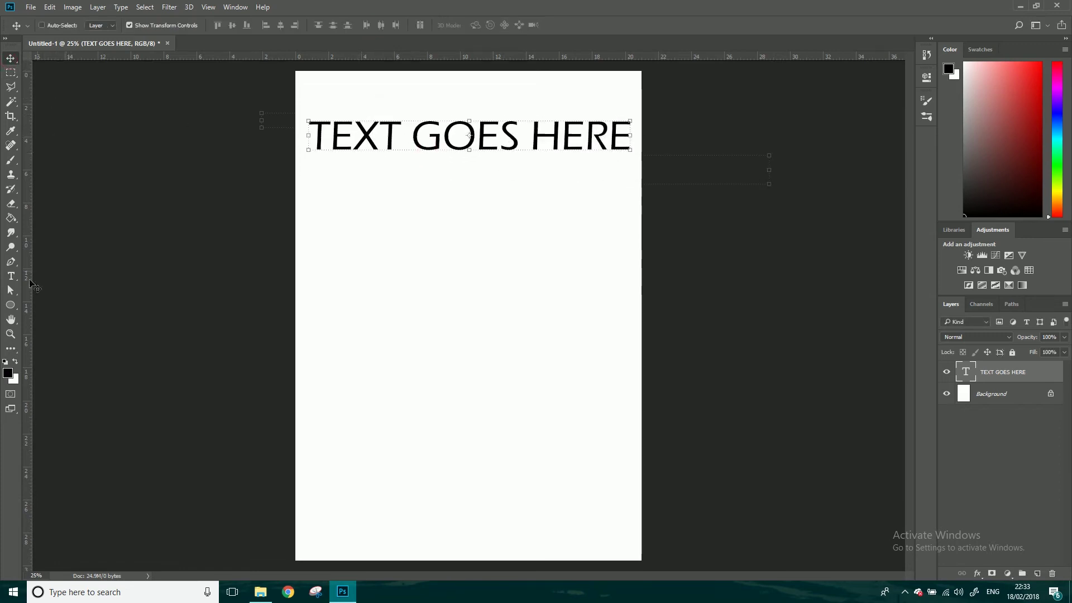
# Step: Colour the TEXT GOES HERE headline blue and commit it
pyautogui.click(10, 276)
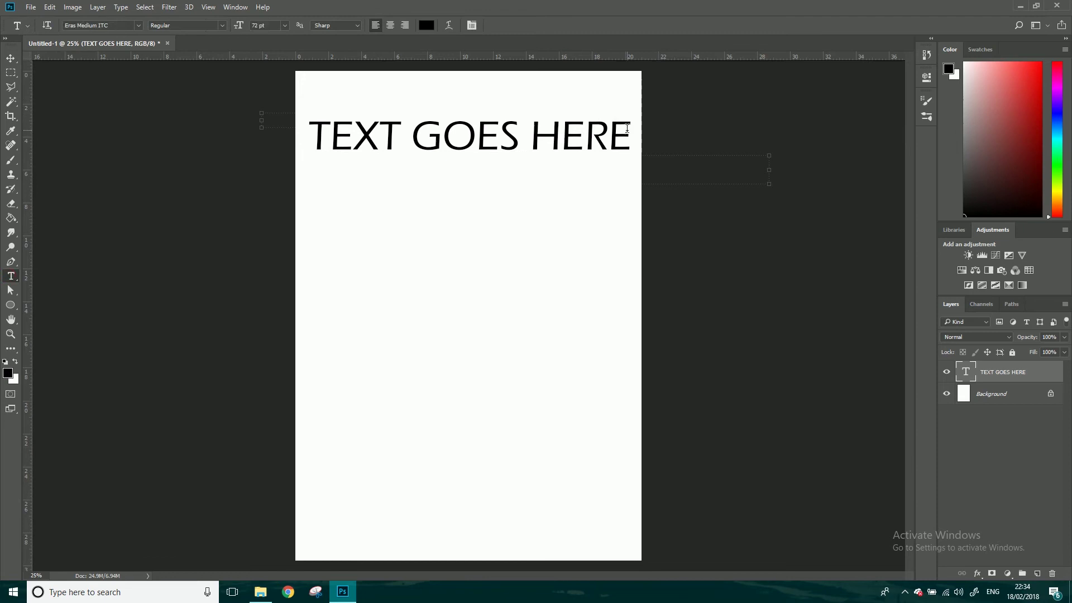
pyautogui.moveTo(628, 128); pyautogui.dragTo(300, 148)
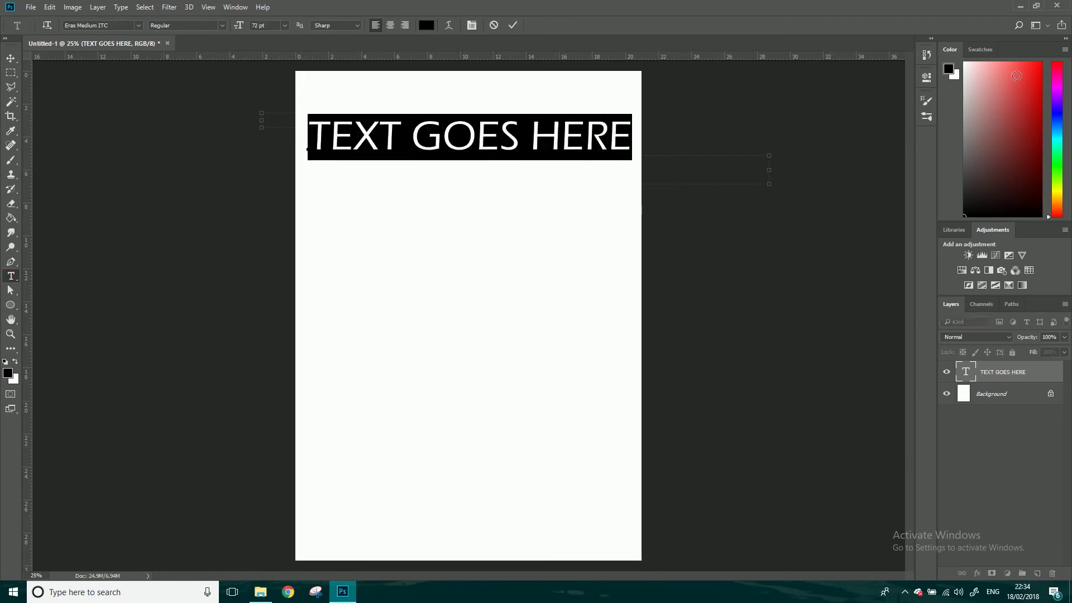
pyautogui.moveTo(1016, 76); pyautogui.dragTo(1028, 79)
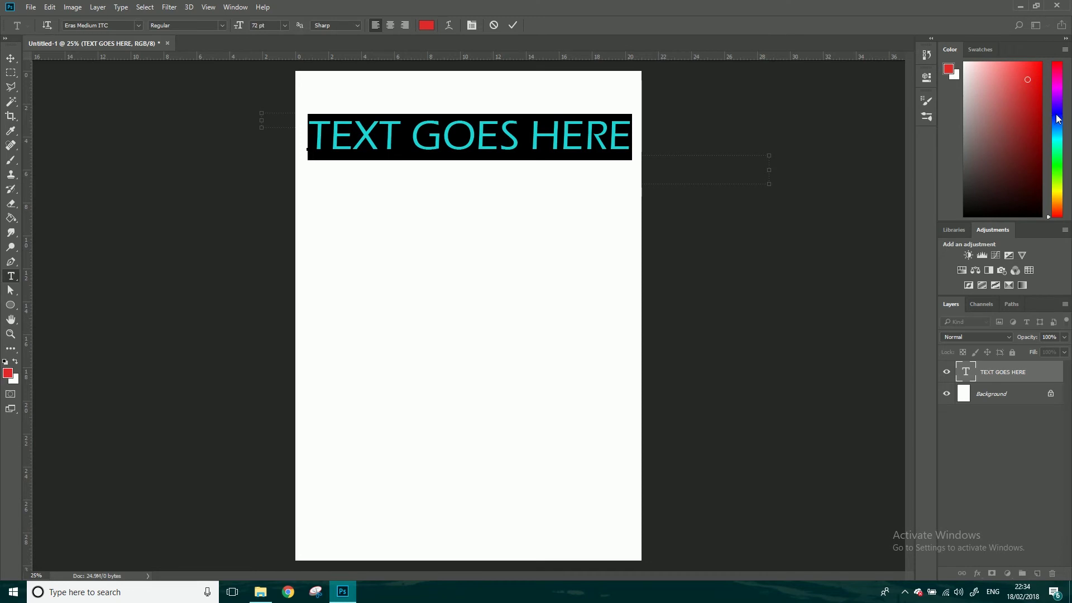
pyautogui.click(1057, 115)
pyautogui.click(1034, 86)
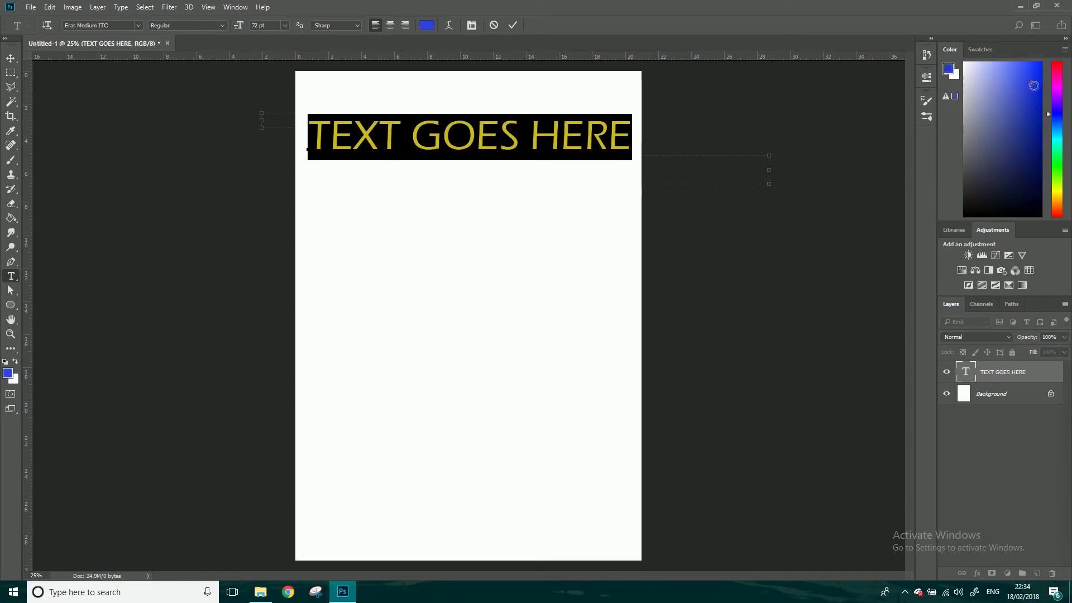
pyautogui.click(1038, 90)
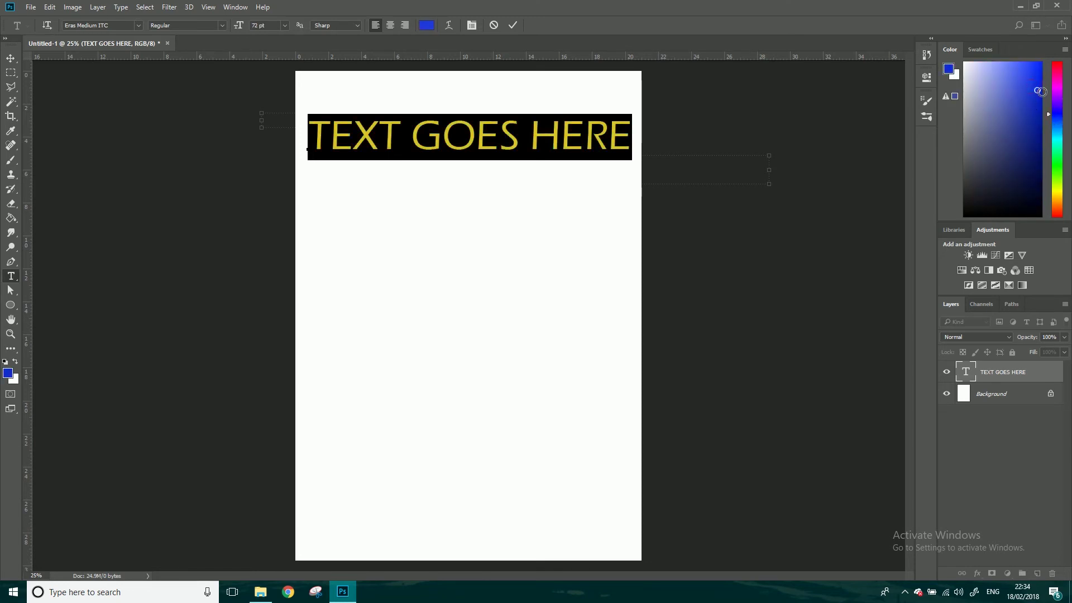
pyautogui.click(10, 58)
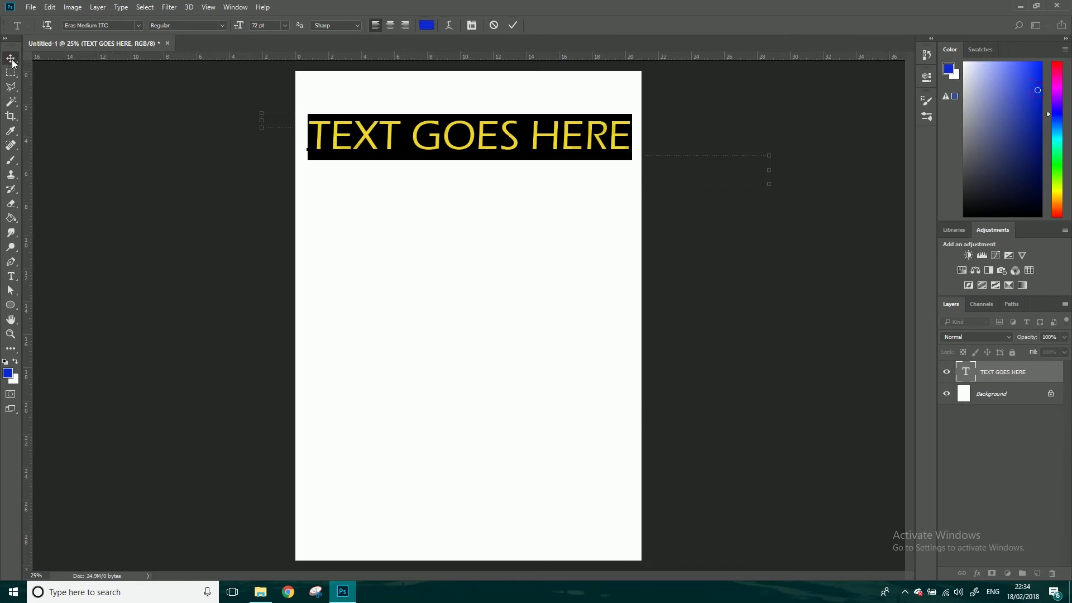
# Step: Type 'VERTICAL' with the Vertical Type Tool down the page's left side below the headline
pyautogui.click(434, 253)
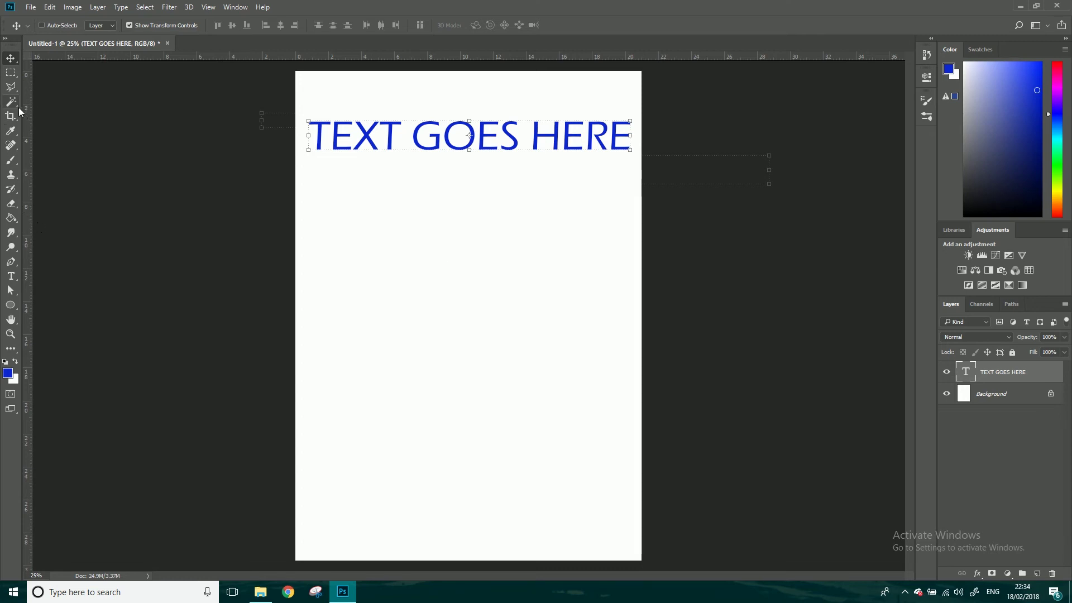
pyautogui.click(11, 277)
pyautogui.rightClick(11, 277)
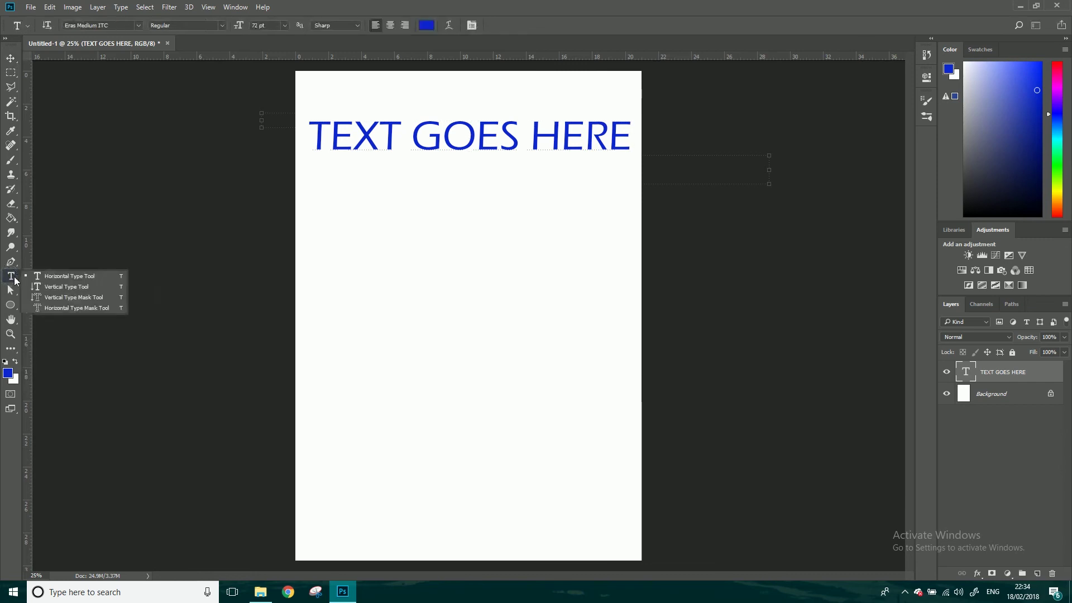
pyautogui.click(91, 288)
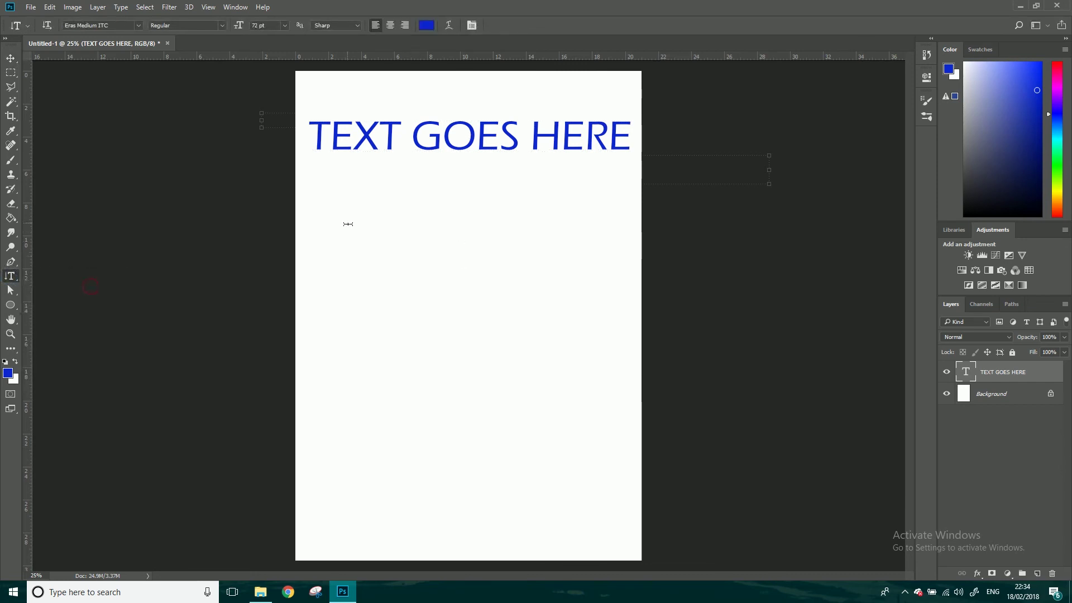
pyautogui.click(323, 196)
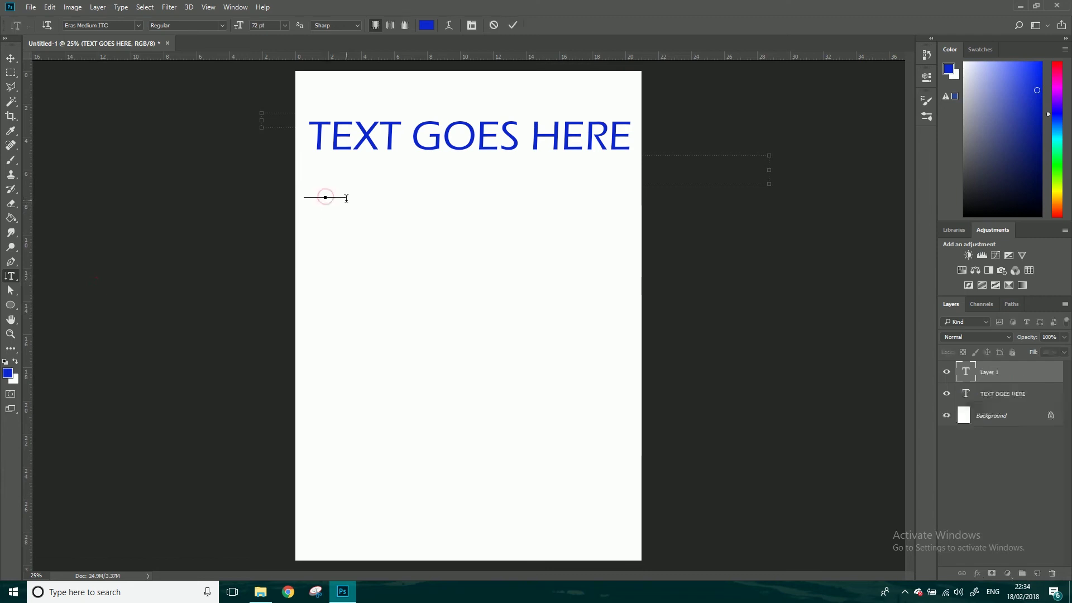
pyautogui.write('VERTICAL')
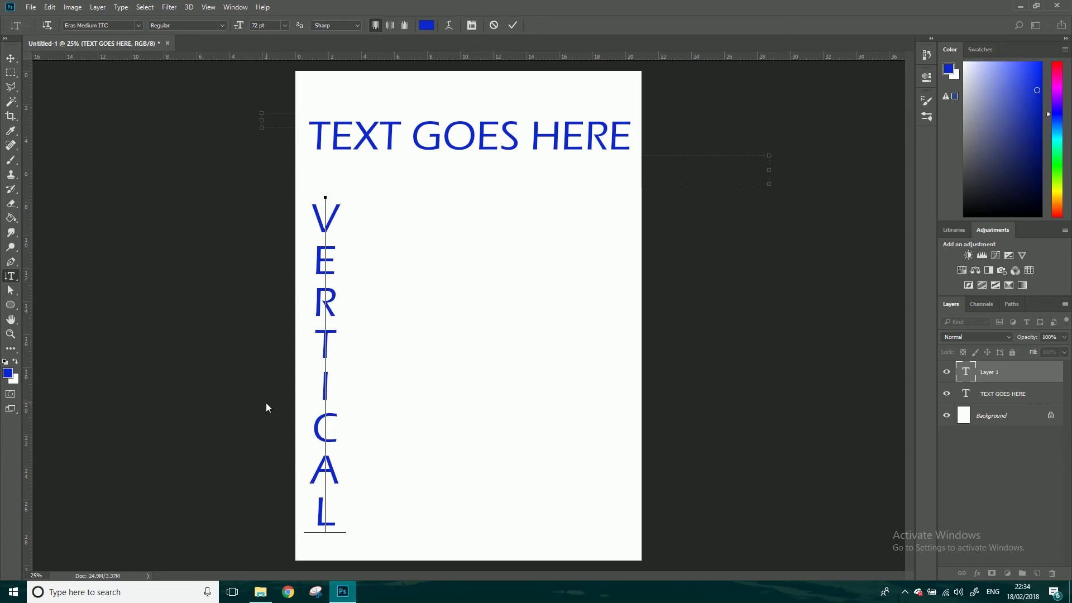
pyautogui.rightClick(11, 279)
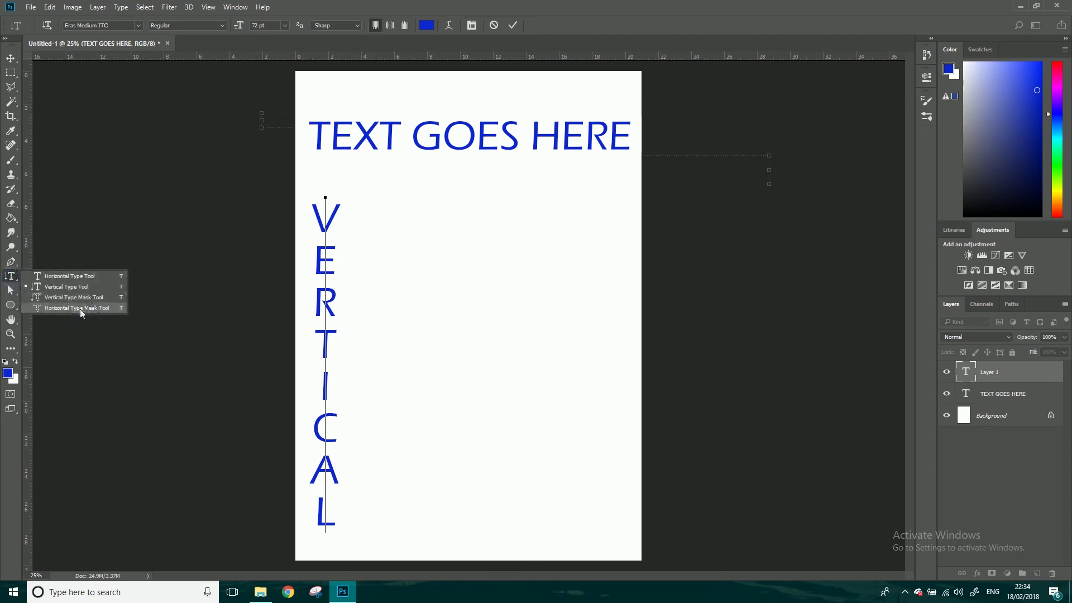
# Step: Commit the VERTICAL text as its own layer above the TEXT GOES HERE layer
pyautogui.click(657, 11)
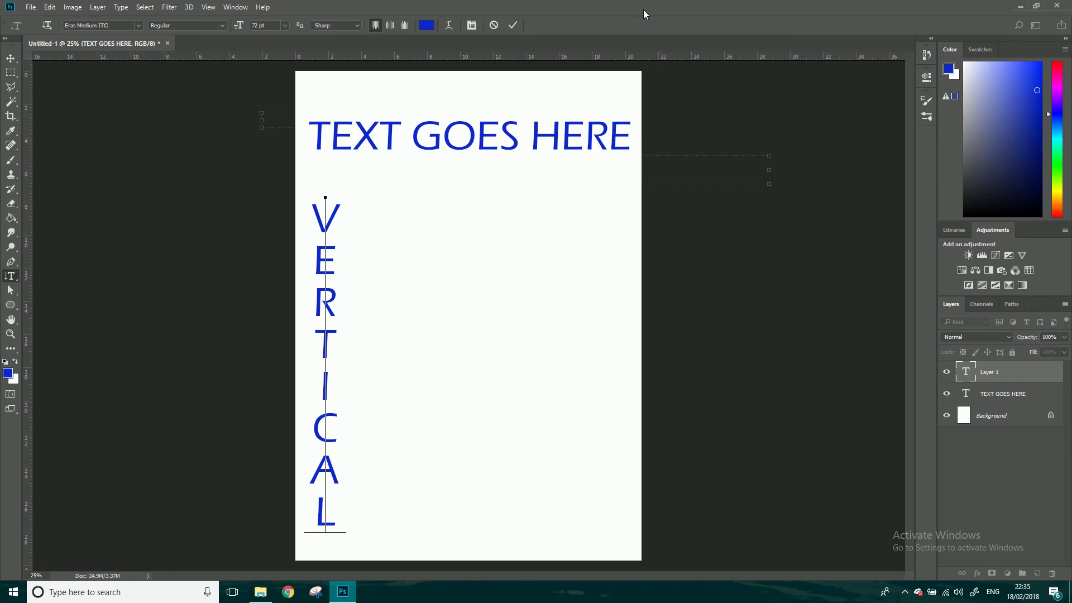
pyautogui.click(1020, 443)
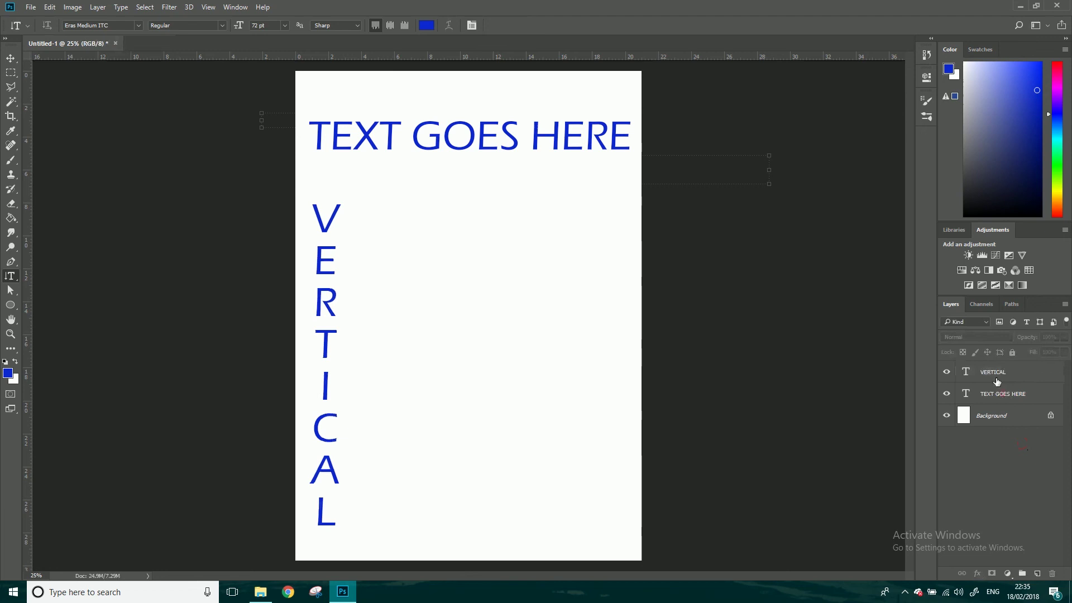
pyautogui.click(1001, 395)
pyautogui.click(995, 374)
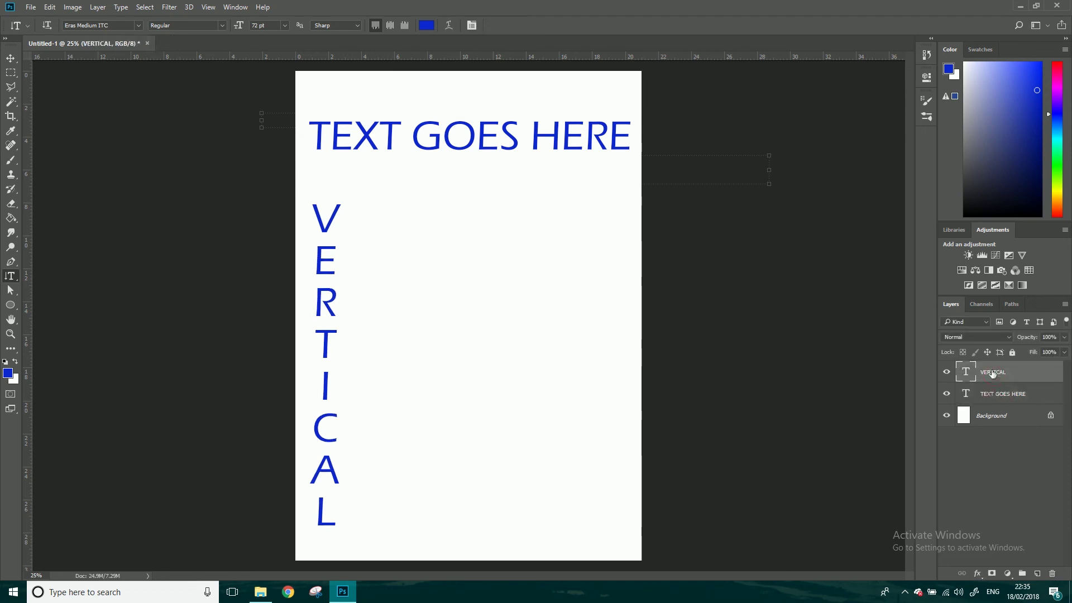
pyautogui.click(1001, 387)
pyautogui.click(999, 377)
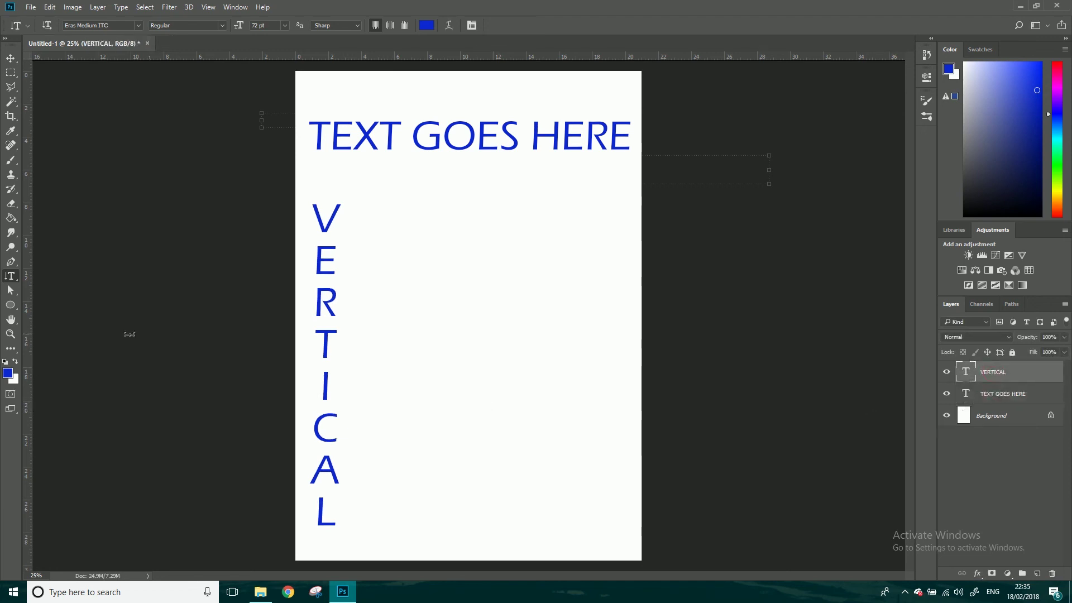